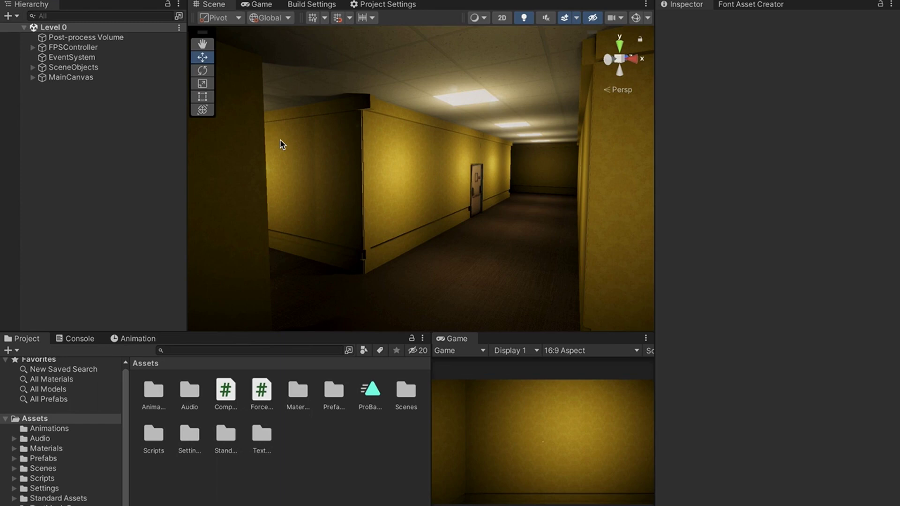
- Browse Part 7's New Scripts and New Audio folders in Drive, then download the whole Part 7 folder
right_drag(375, 186, 437, 214)
right_drag(474, 237, 482, 232)
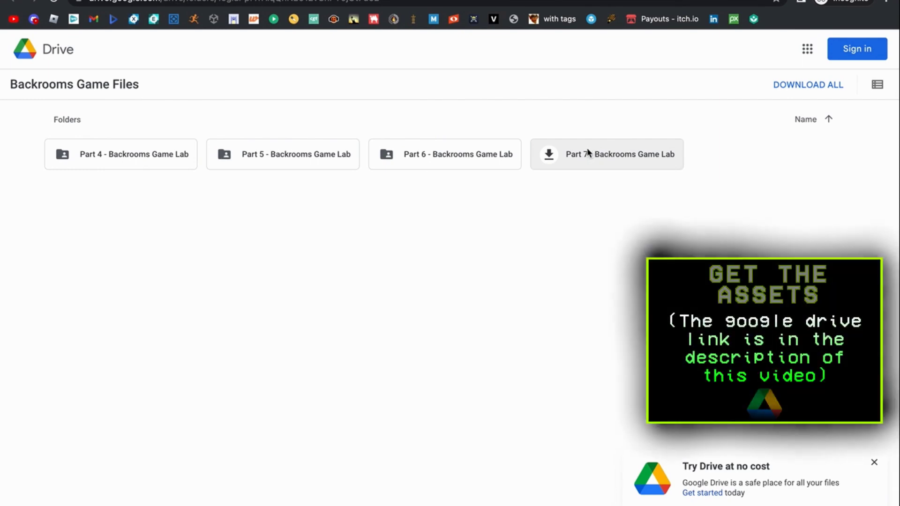
double_click(586, 152)
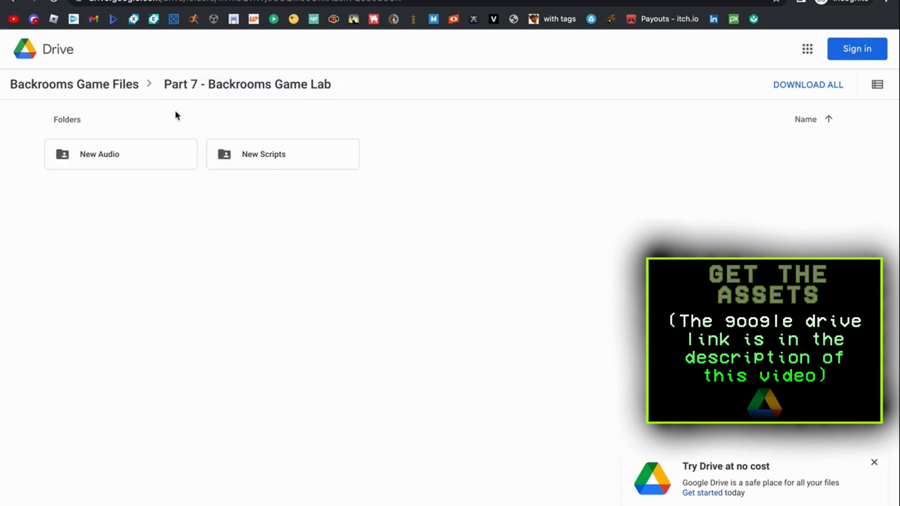
click(272, 155)
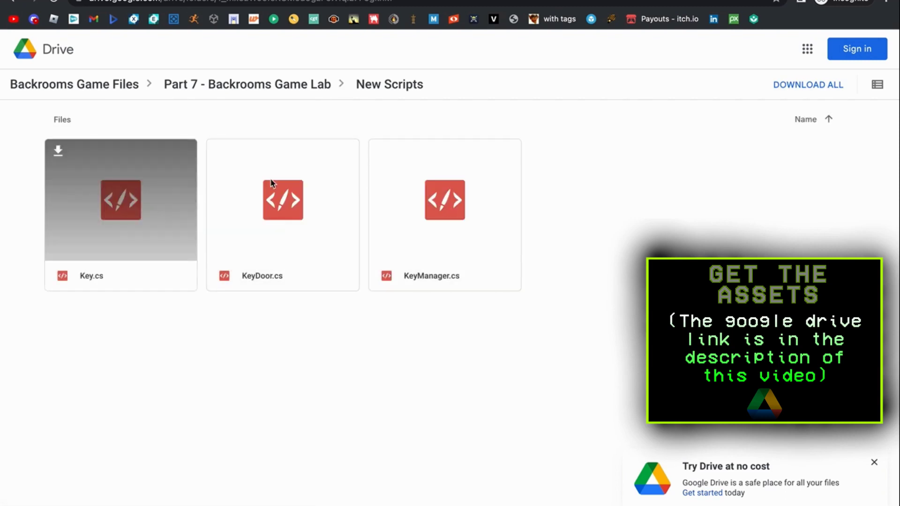
click(287, 87)
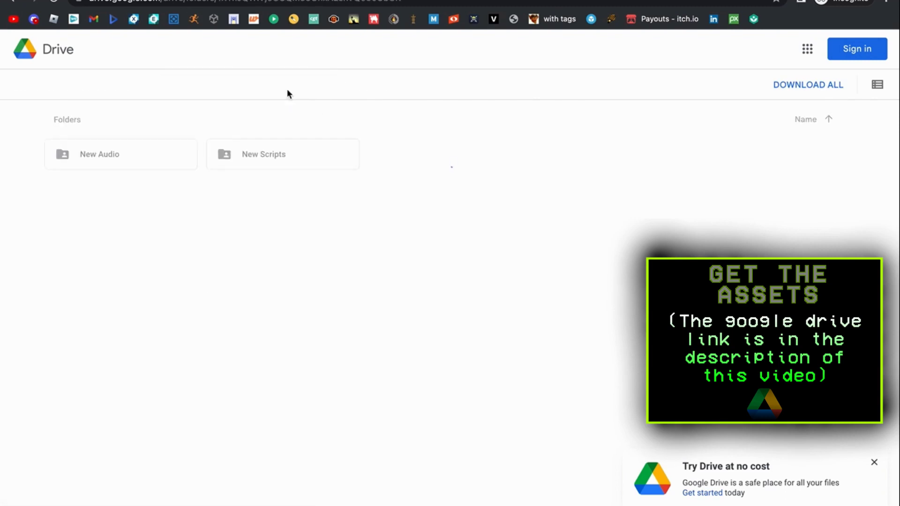
click(111, 153)
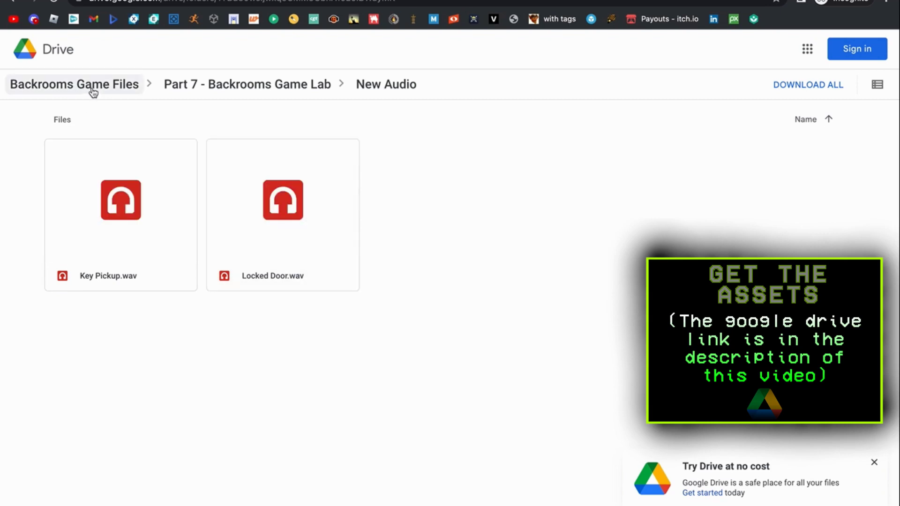
click(91, 87)
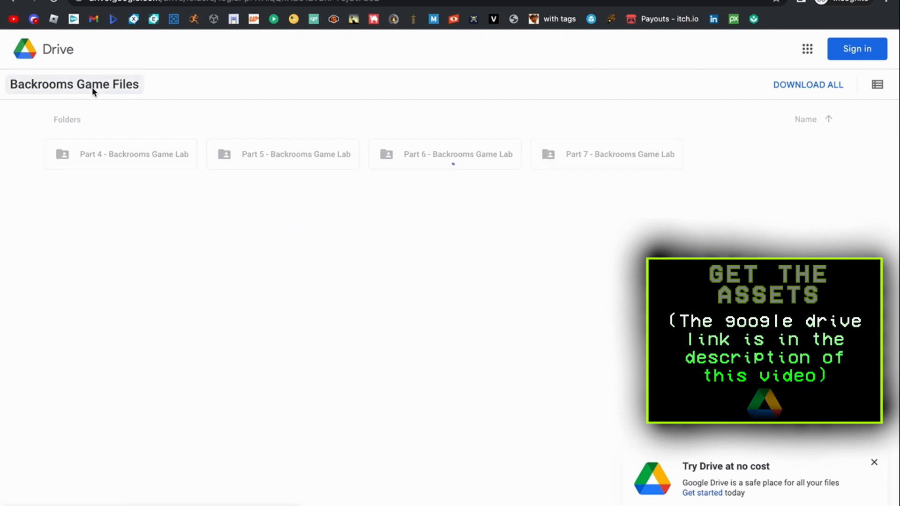
click(550, 159)
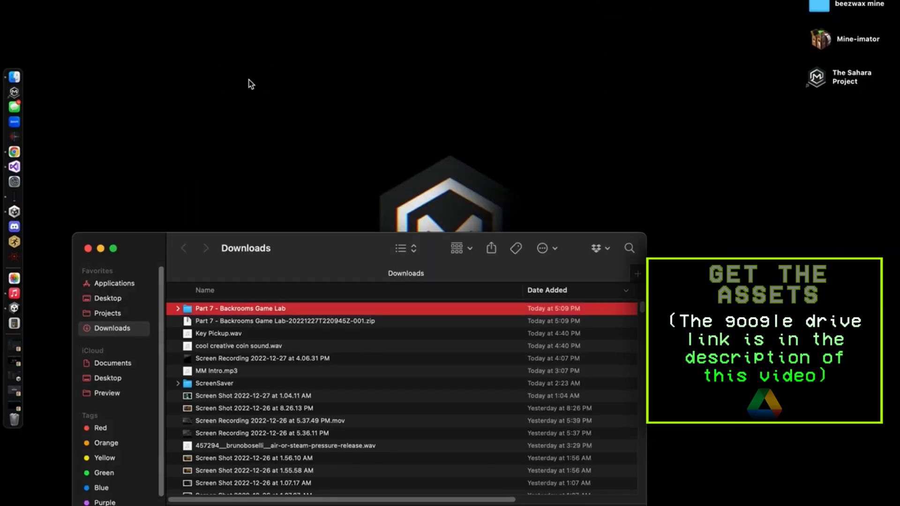
- Expand Part 7, New Audio and New Scripts in the Finder Downloads list
drag(219, 248, 249, 211)
click(208, 272)
click(218, 284)
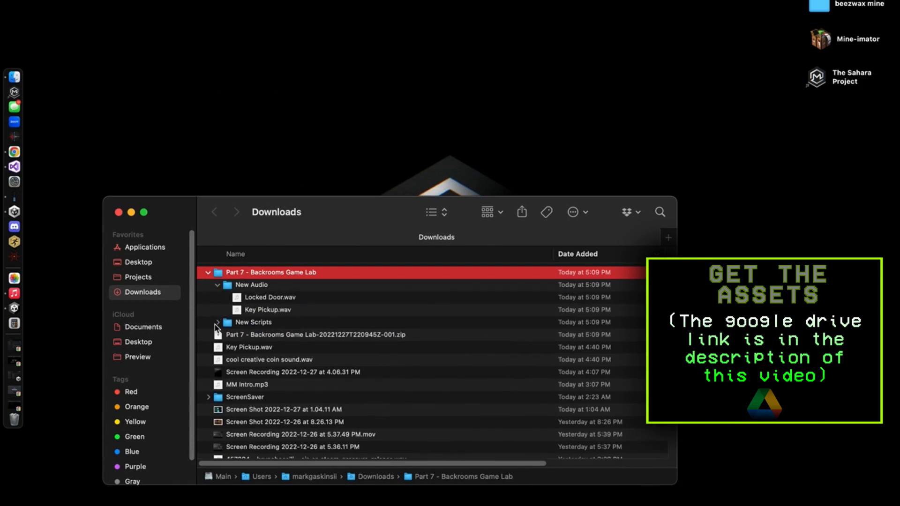
click(217, 322)
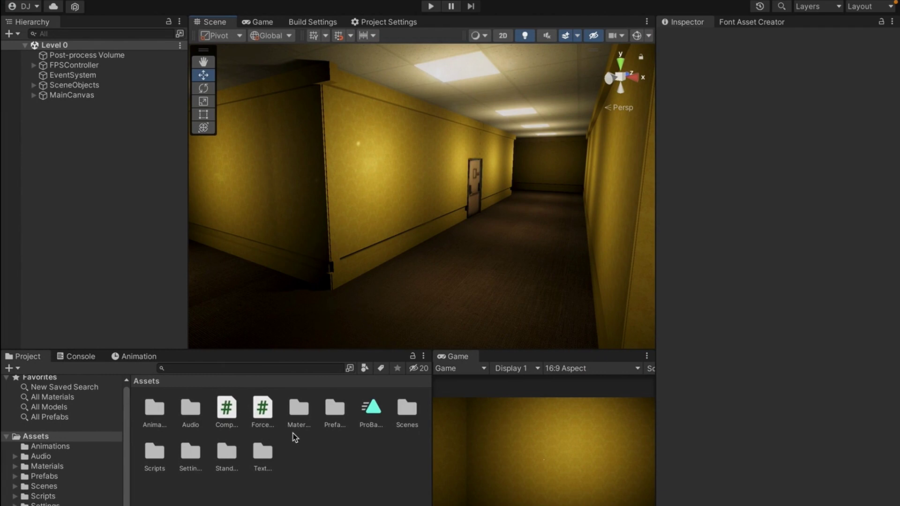
- Import the New Audio folder from the Part 7 download into Assets via Import New Asset
right_click(310, 460)
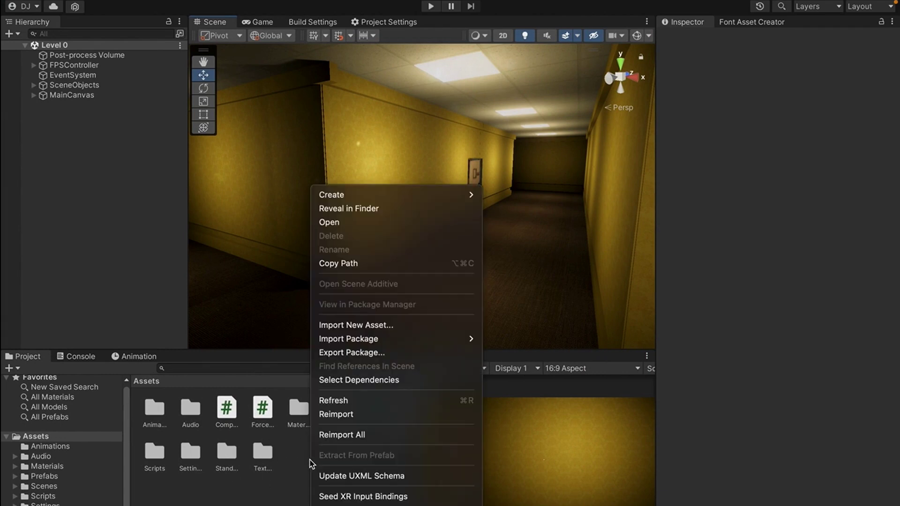
click(387, 326)
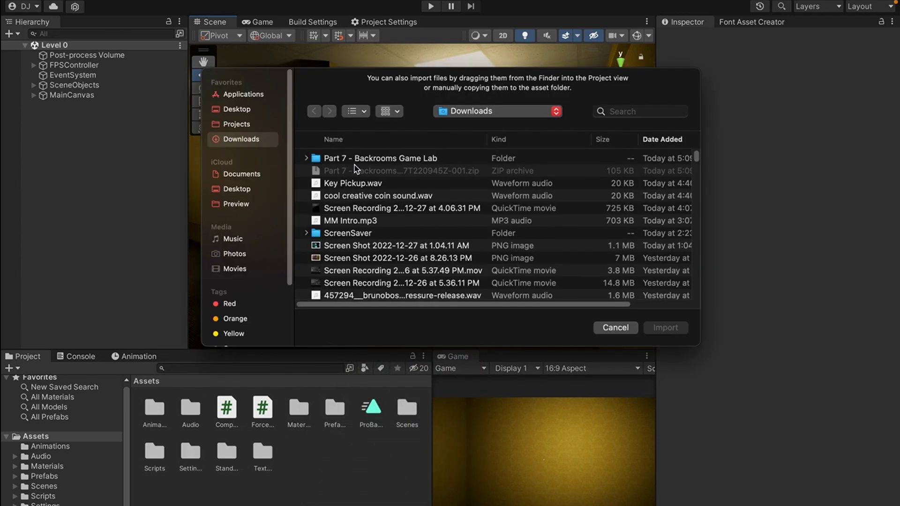
click(307, 158)
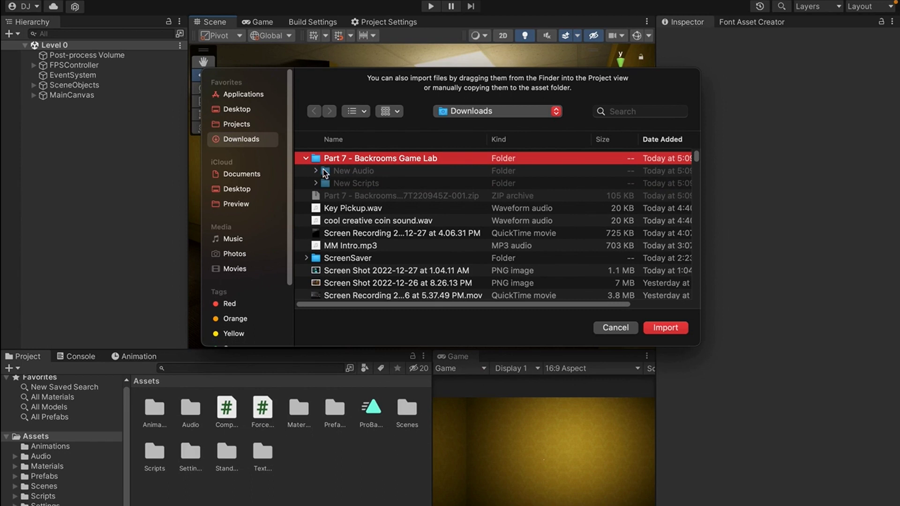
click(345, 173)
drag(394, 174, 343, 475)
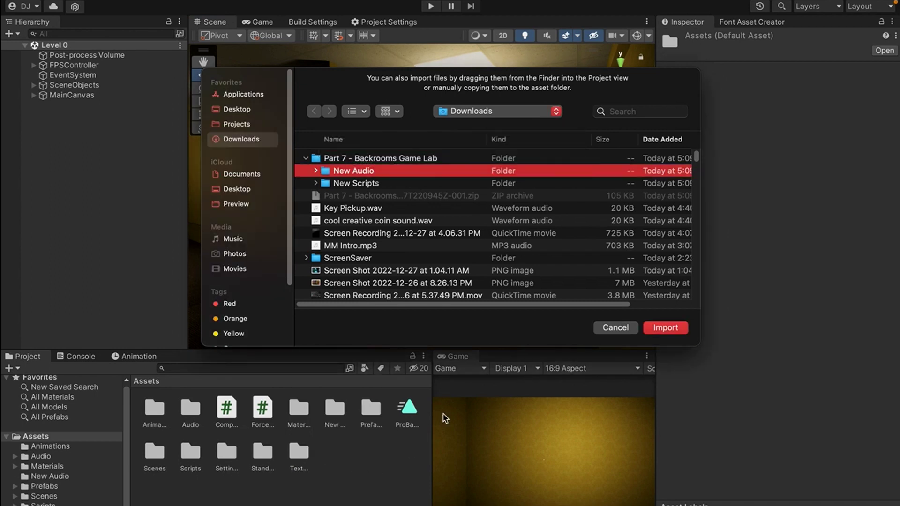
- Import the New Scripts folder into Assets too and select the new folders
click(387, 183)
drag(387, 183, 345, 460)
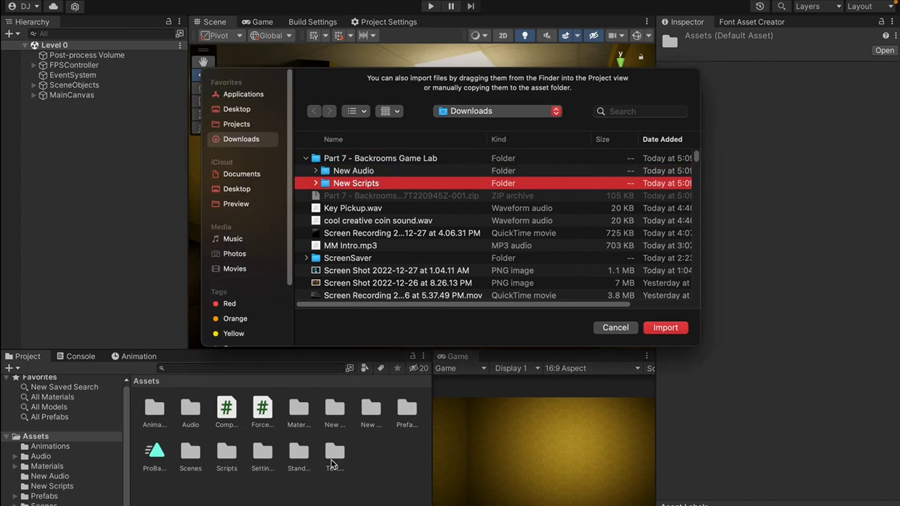
key(Escape)
click(335, 414)
click(369, 415)
click(337, 415)
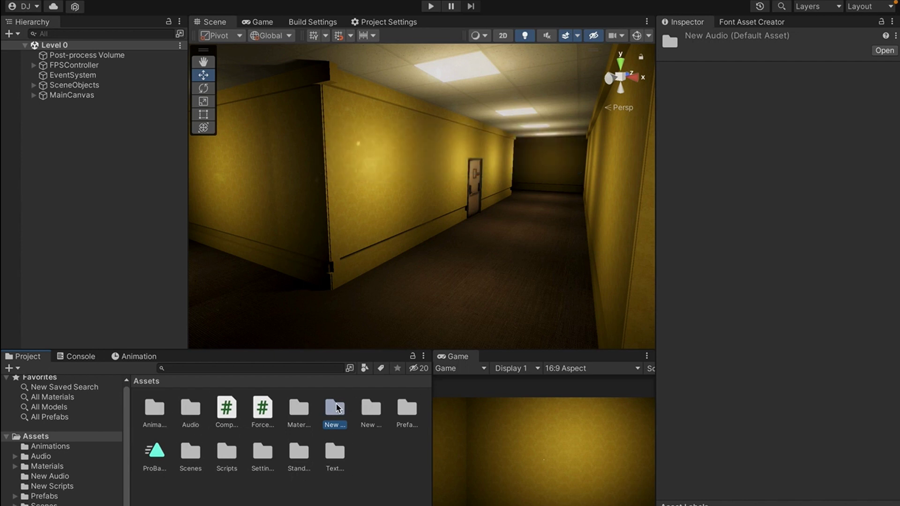
- Move Locked Door and Key Pickup clips into Audio and delete the empty New Audio folder
double_click(337, 408)
click(185, 412)
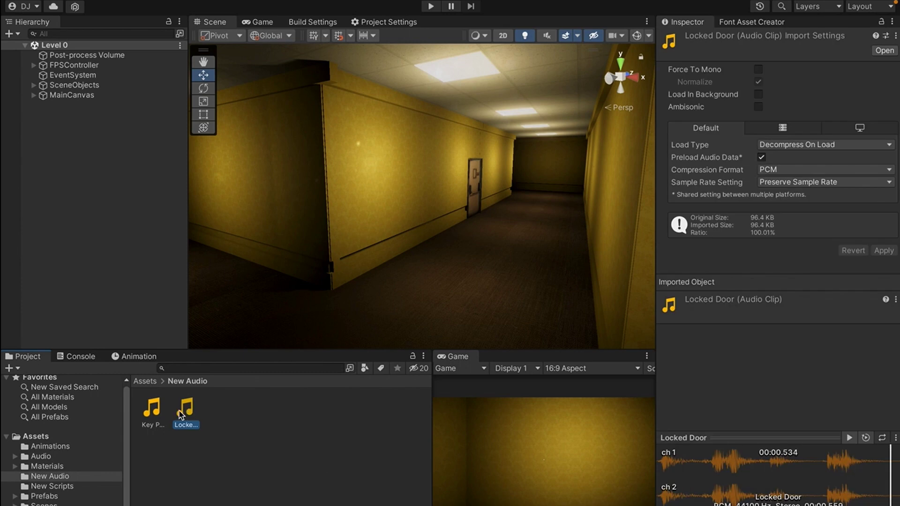
ctrl+click(151, 411)
drag(151, 411, 34, 458)
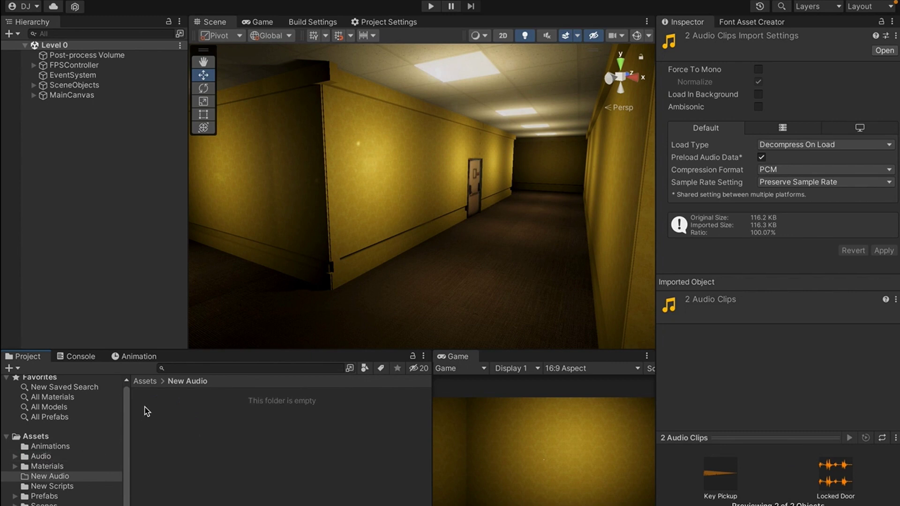
click(149, 381)
click(335, 410)
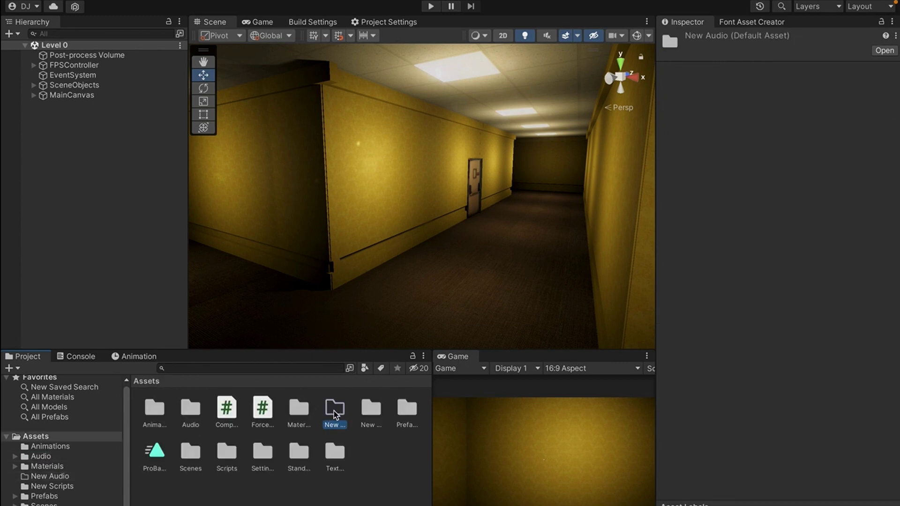
key(Delete)
- Move the three key scripts into Scripts and delete the empty New Scripts folder
double_click(332, 411)
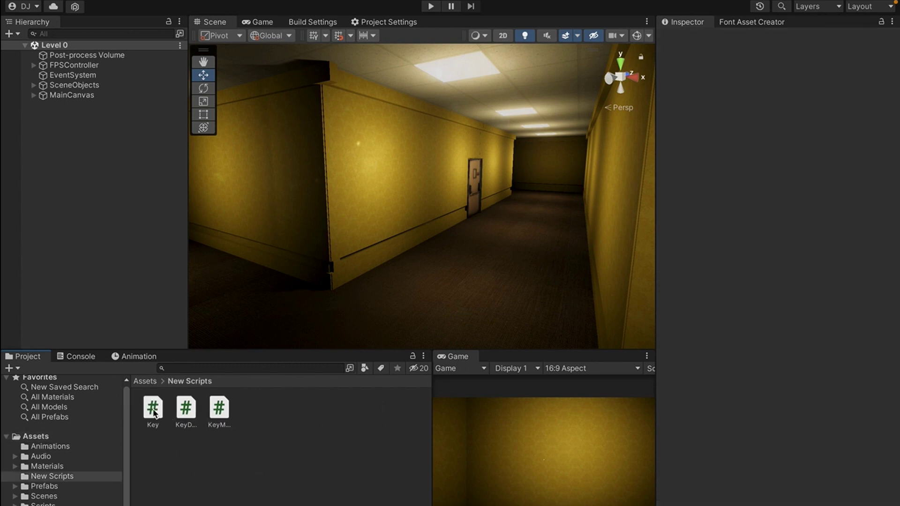
click(155, 413)
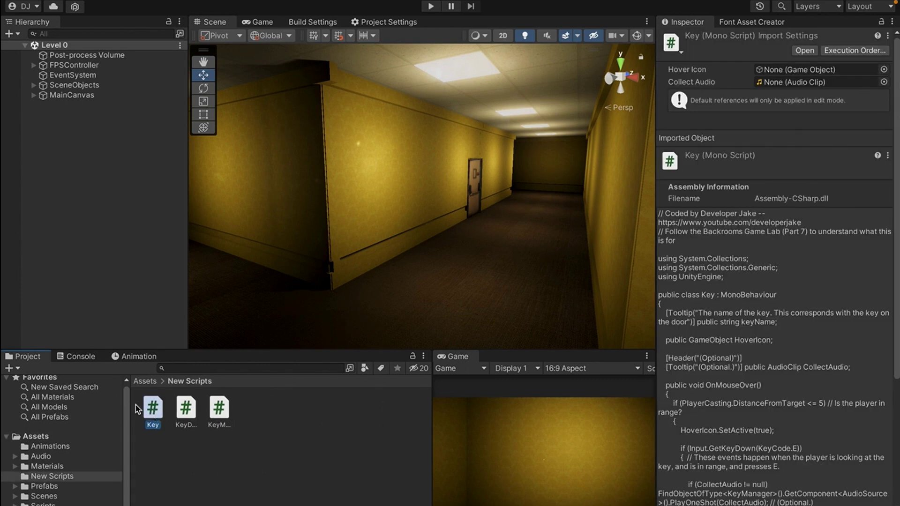
shift+click(215, 417)
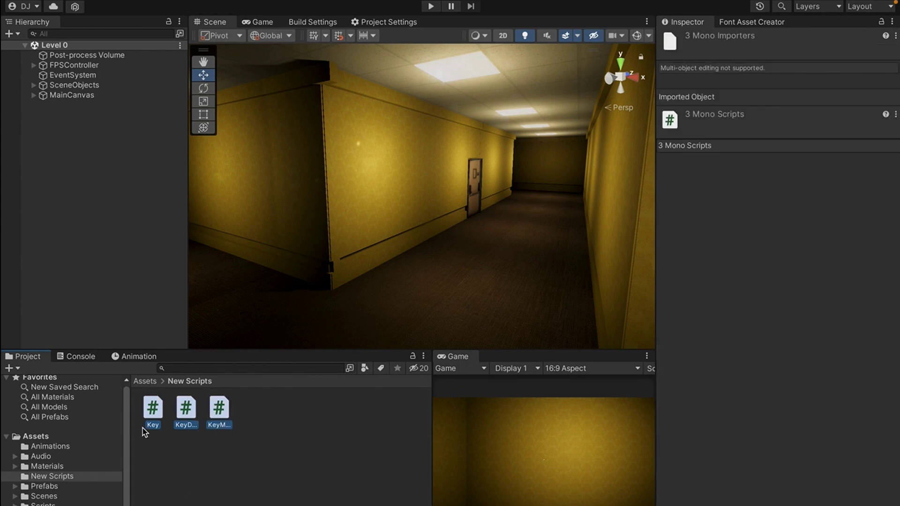
drag(153, 410, 26, 502)
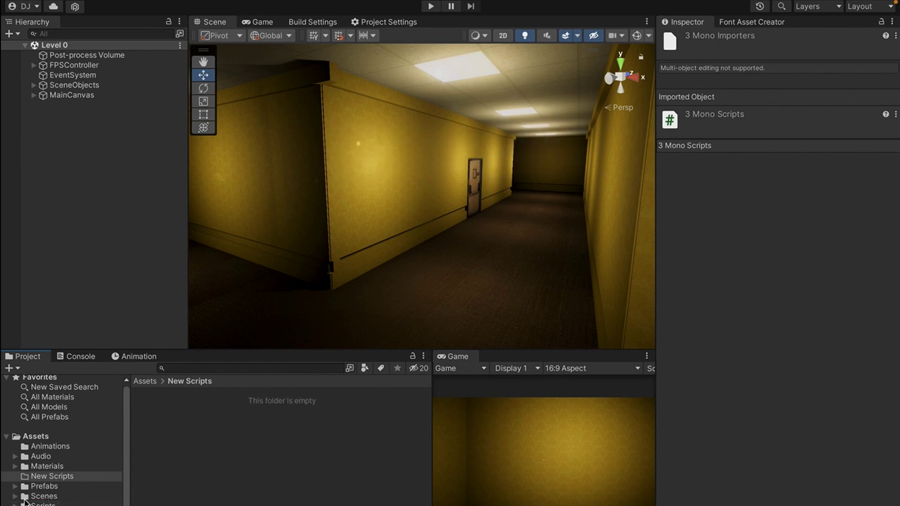
click(145, 381)
click(332, 407)
key(Delete)
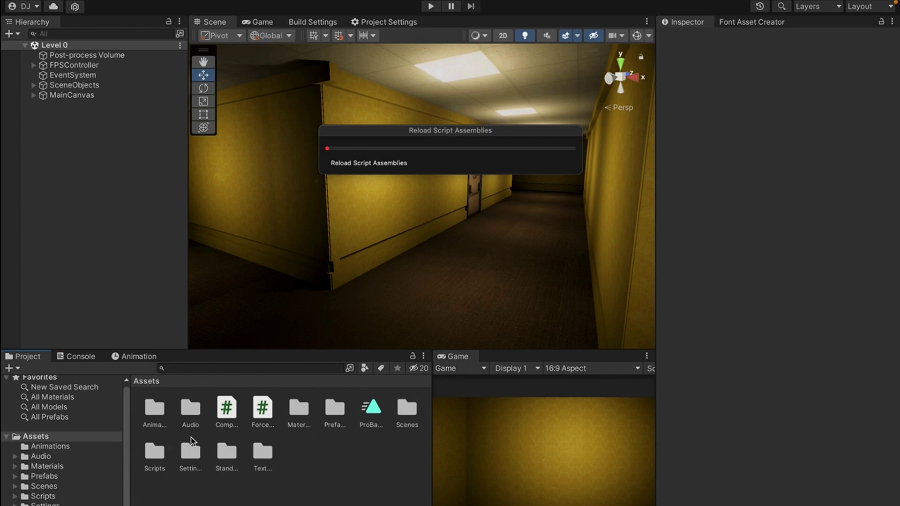
- Open the Scripts folder and inspect the Key script's code
double_click(153, 453)
click(186, 409)
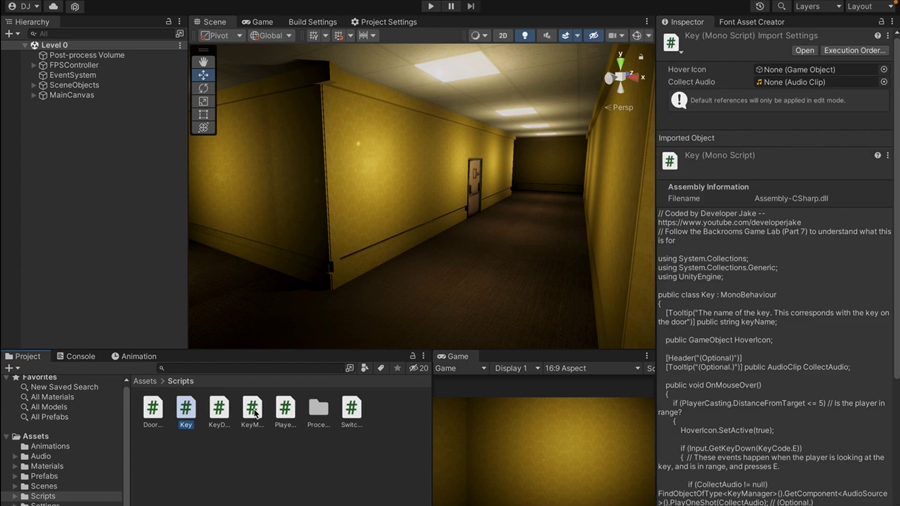
right_click(195, 444)
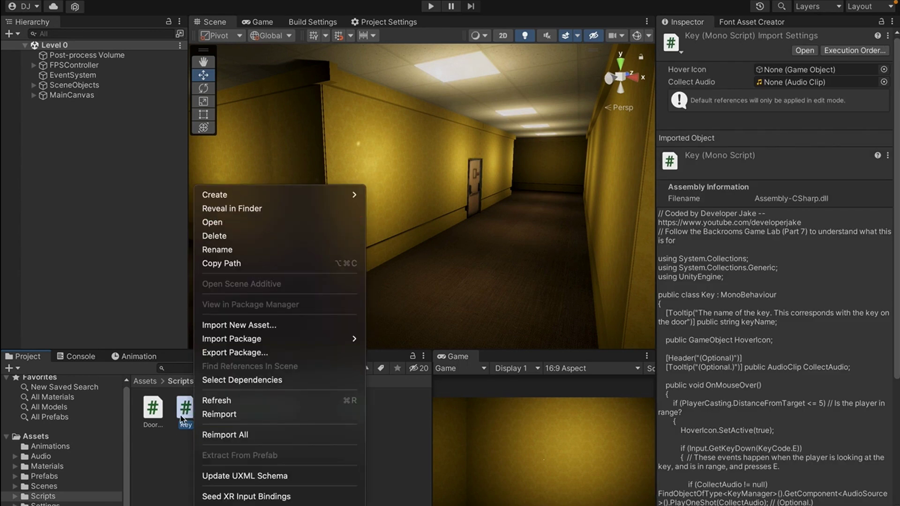
click(154, 499)
- Create a new folder named Keys inside Scripts
right_click(187, 452)
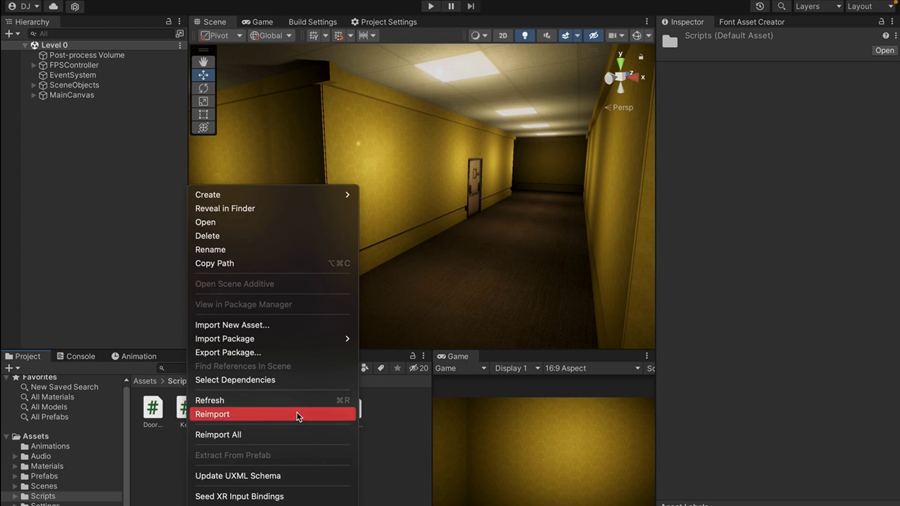
mouse_move(288, 197)
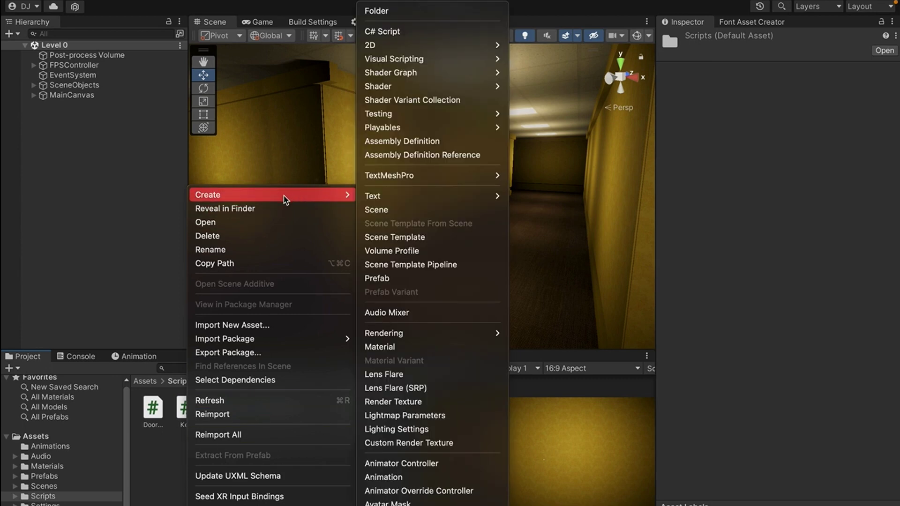
click(429, 13)
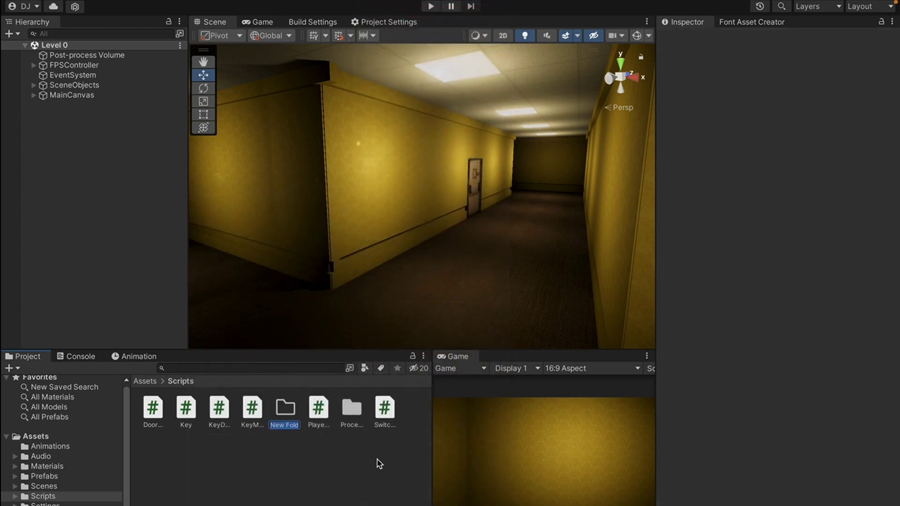
text(Keys)
key(Return)
- Move Key, KeyDoor and KeyManager scripts into the Keys folder and open it
click(251, 413)
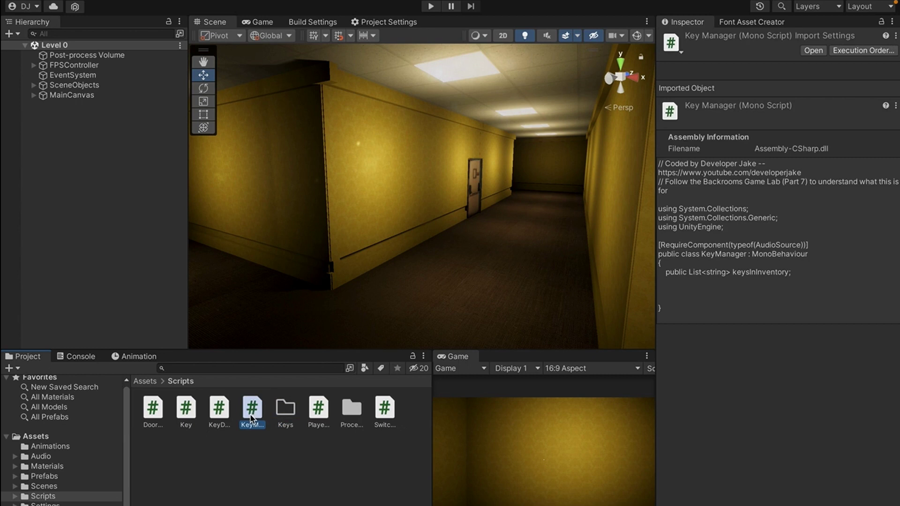
shift+click(188, 411)
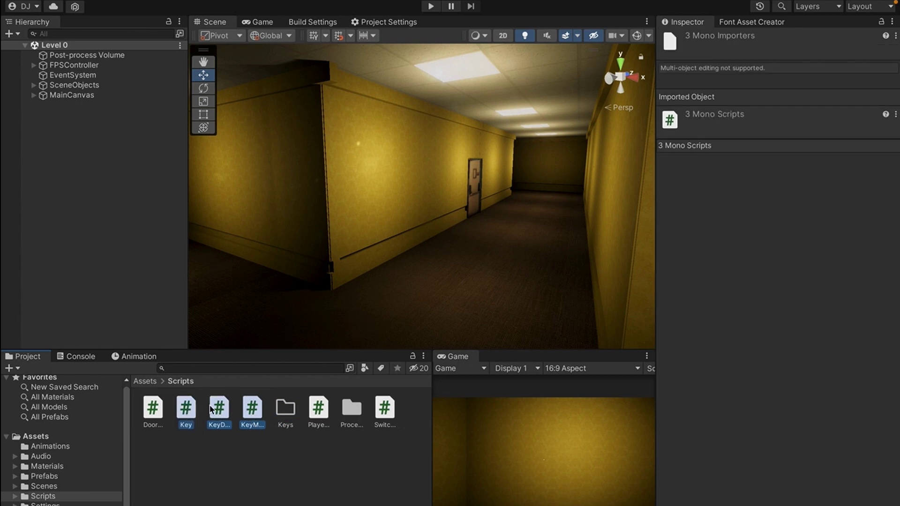
drag(182, 410, 286, 422)
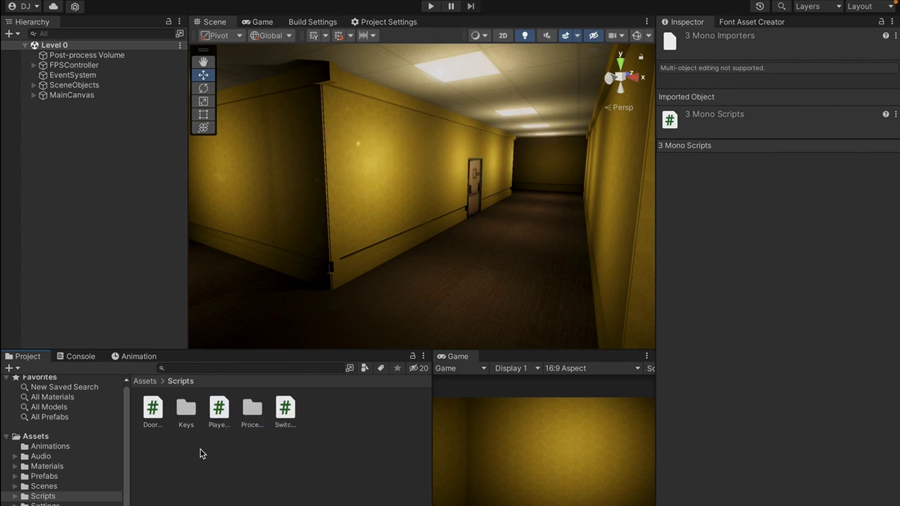
double_click(189, 411)
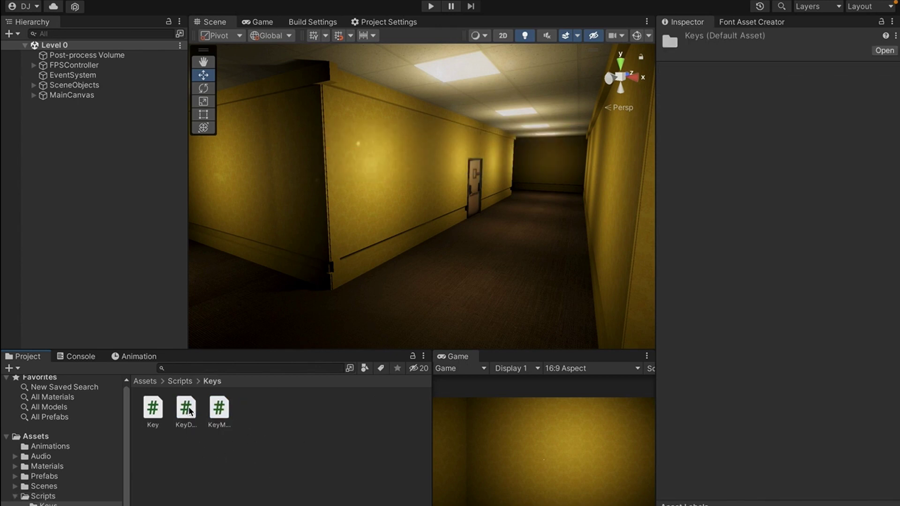
click(158, 412)
ctrl+scroll(183, 448, up, 5)
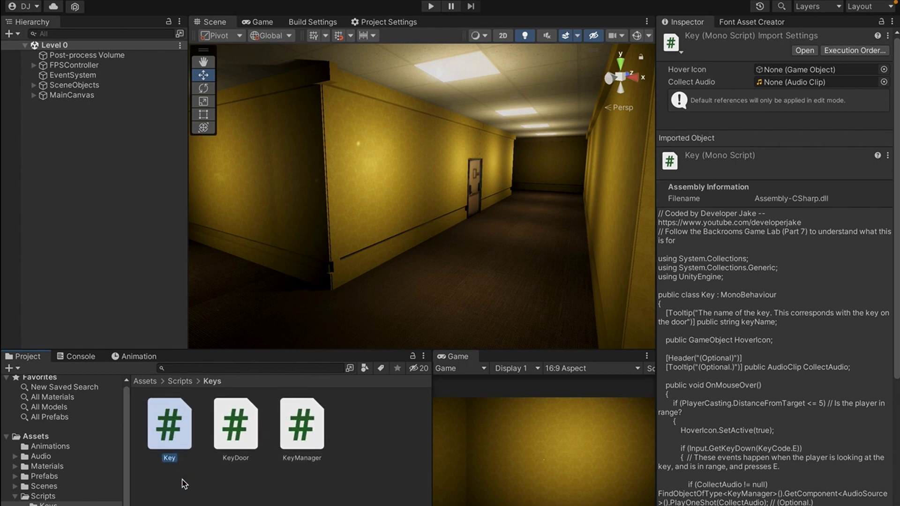
click(236, 434)
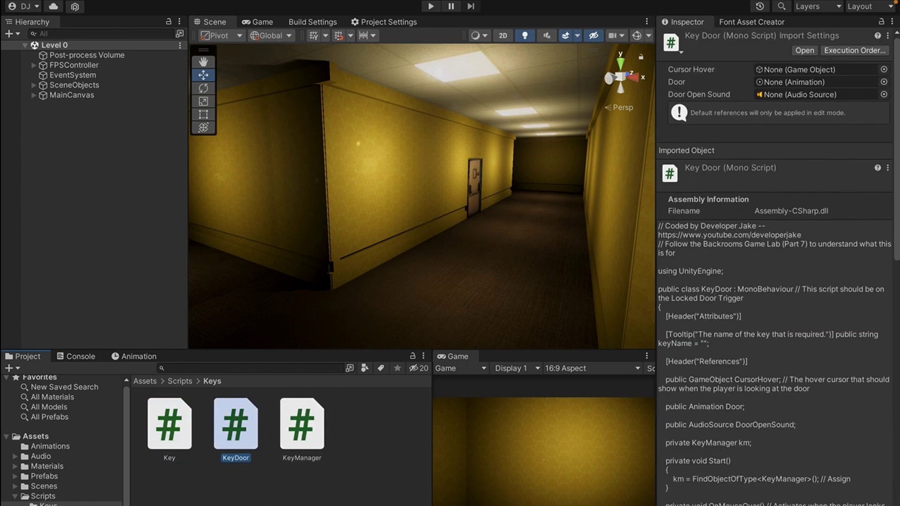
click(311, 446)
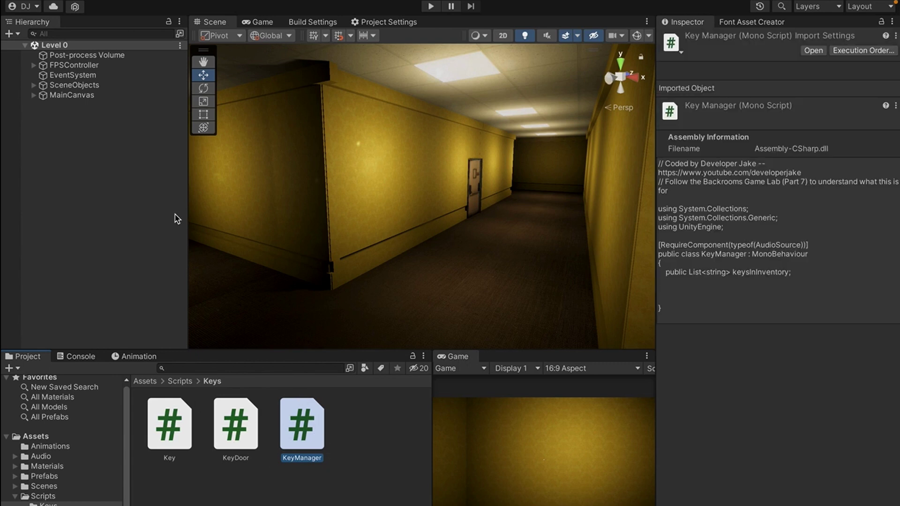
right_click(139, 230)
click(117, 232)
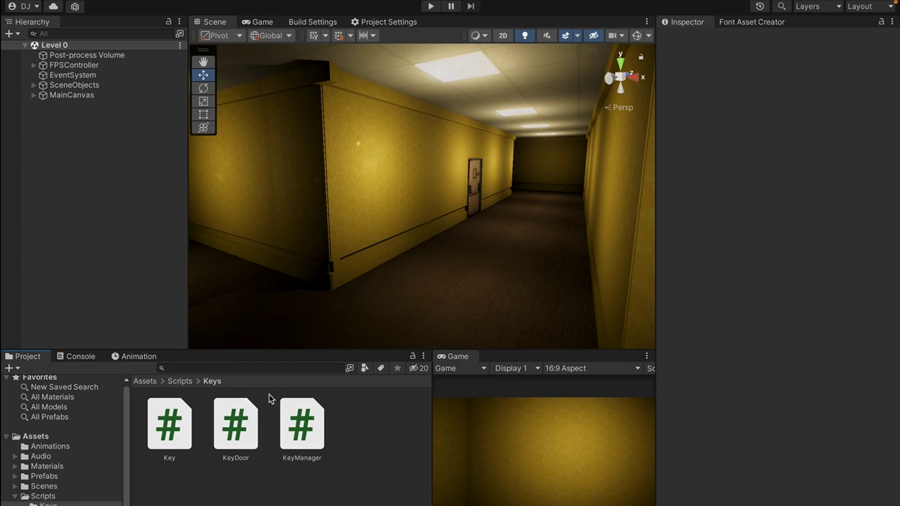
- Create an empty GameObject in Level 0 named Key Manager
right_click(117, 220)
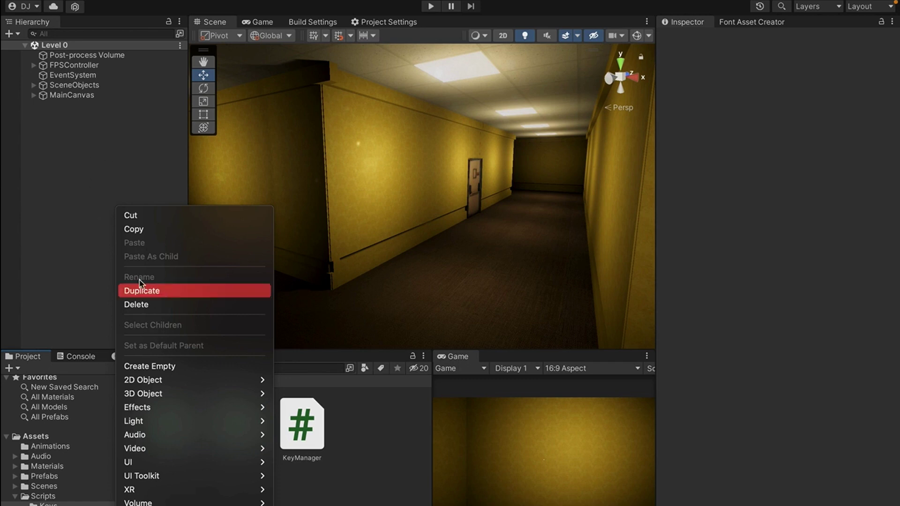
click(149, 371)
click(74, 108)
click(752, 43)
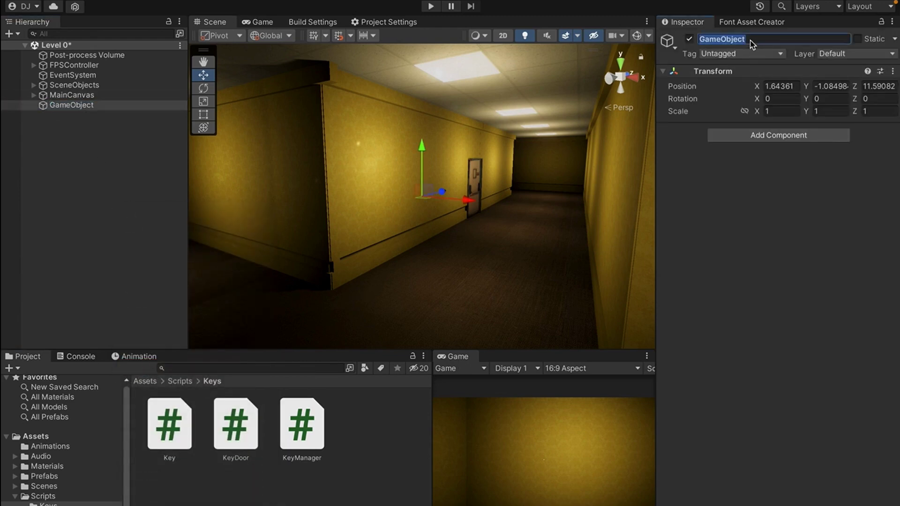
text(Key Manager)
key(Return)
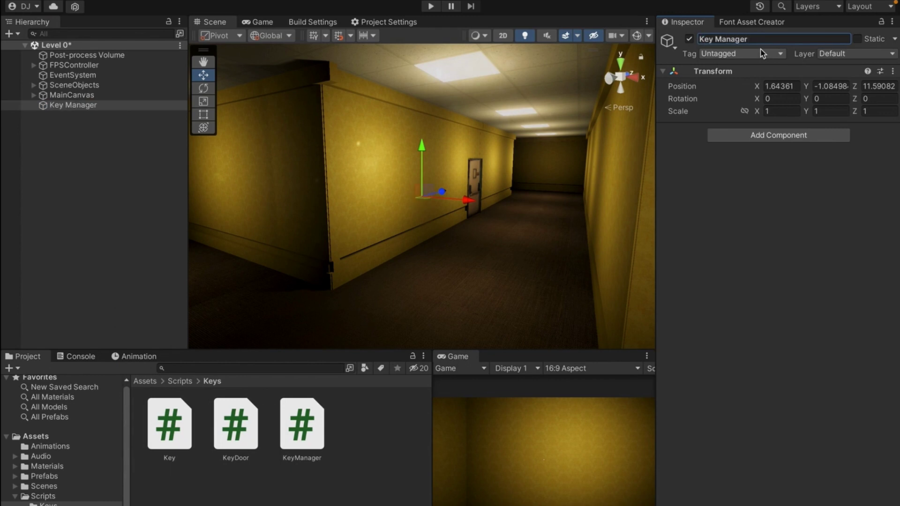
- Give Key Manager an orange dot icon
click(668, 41)
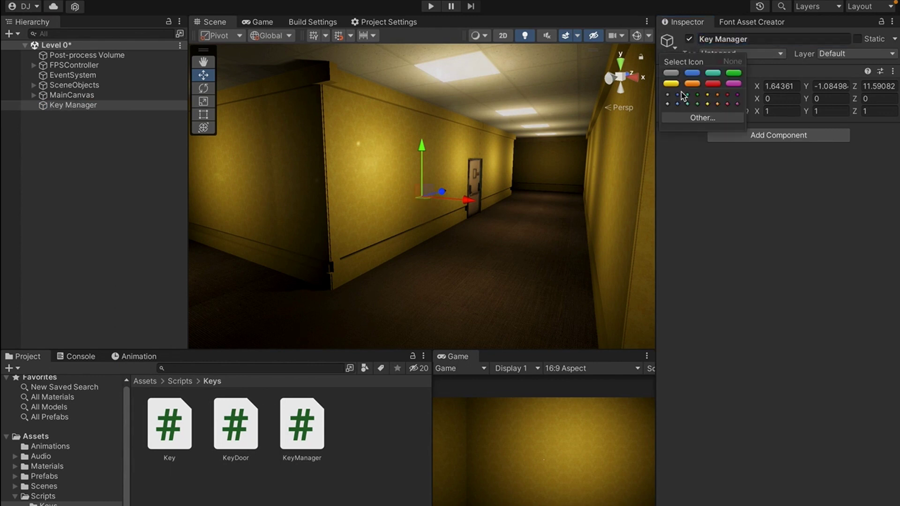
click(718, 95)
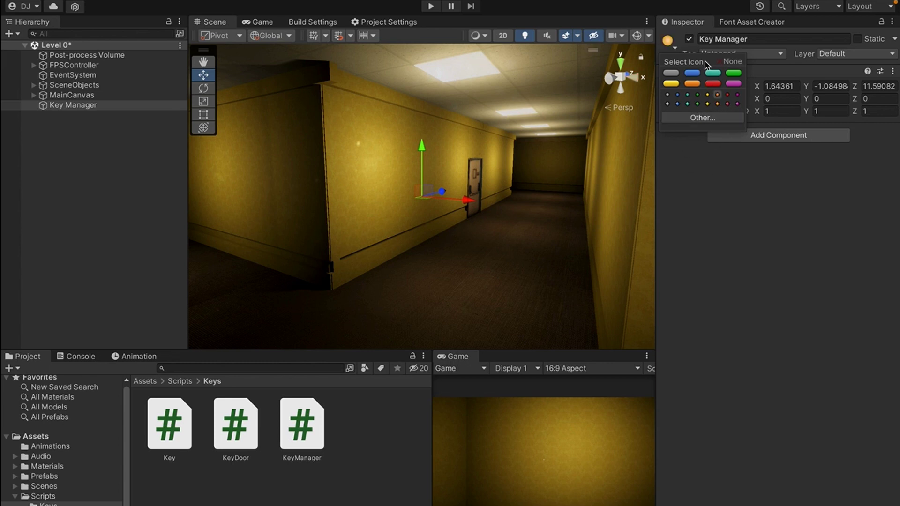
click(694, 138)
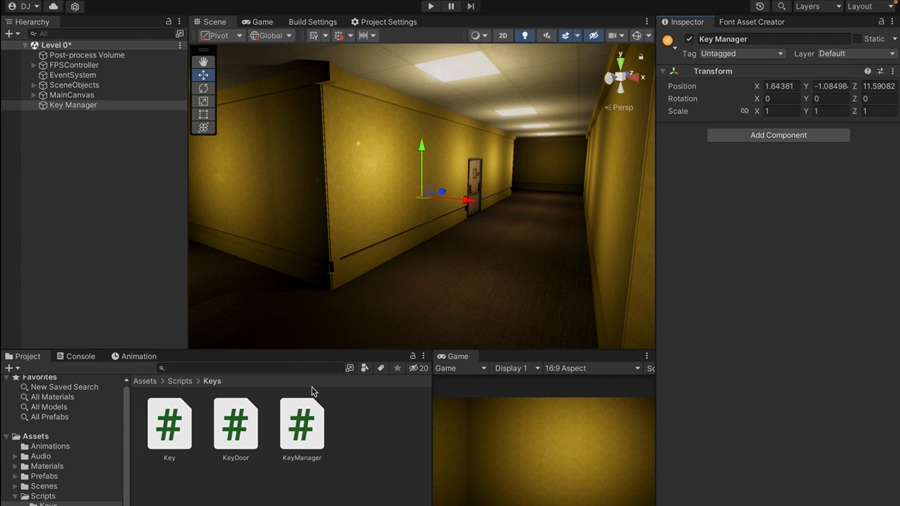
- Attach the KeyManager script to Key Manager, adding an Audio Source with it
drag(300, 434, 745, 128)
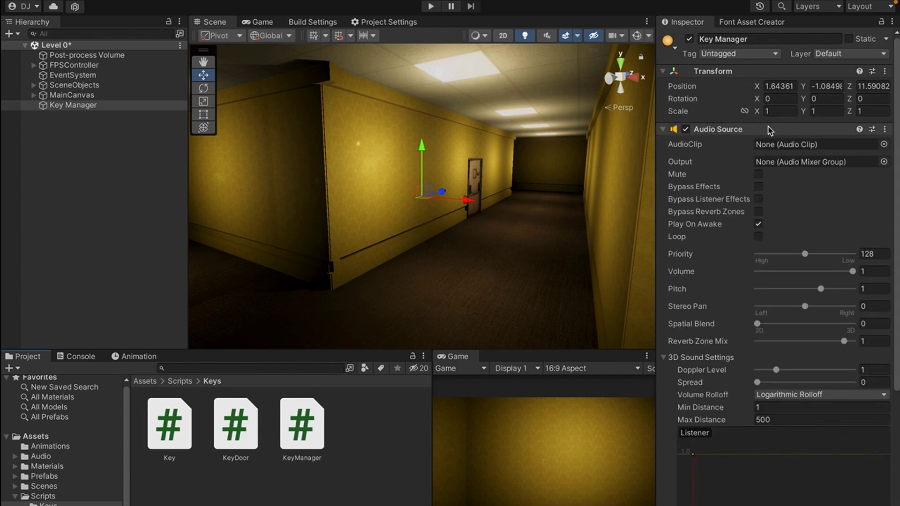
scroll(740, 220, down, 4)
scroll(740, 221, down, 3)
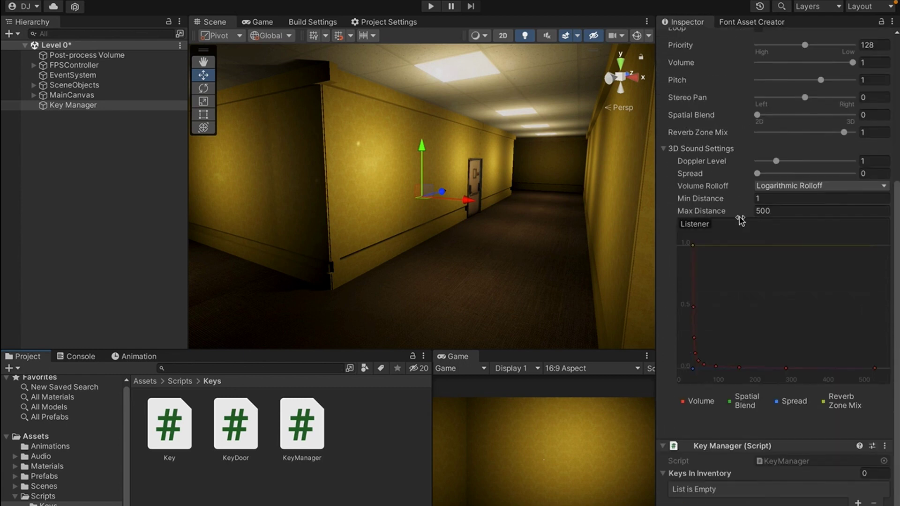
- Move the Key Manager (Script) component above the Audio Source and collapse the Audio Source
right_click(729, 447)
click(741, 430)
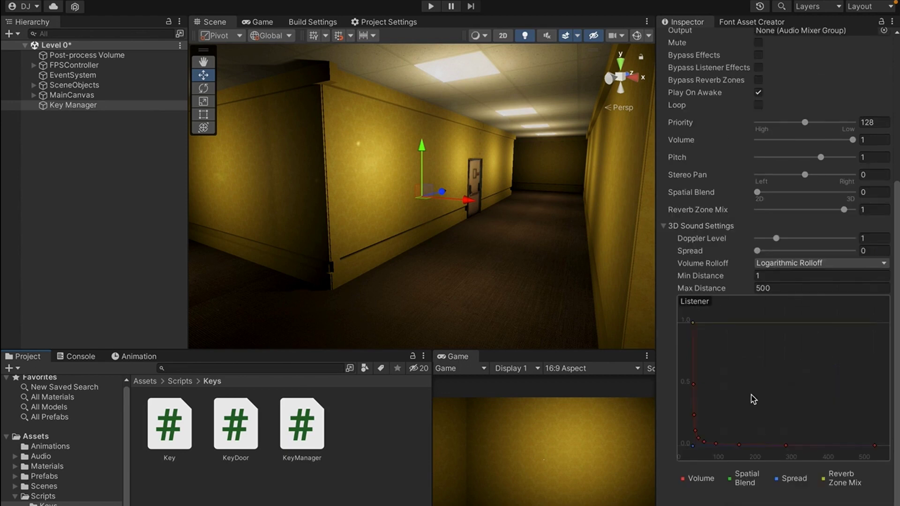
scroll(753, 406, up, 8)
click(735, 206)
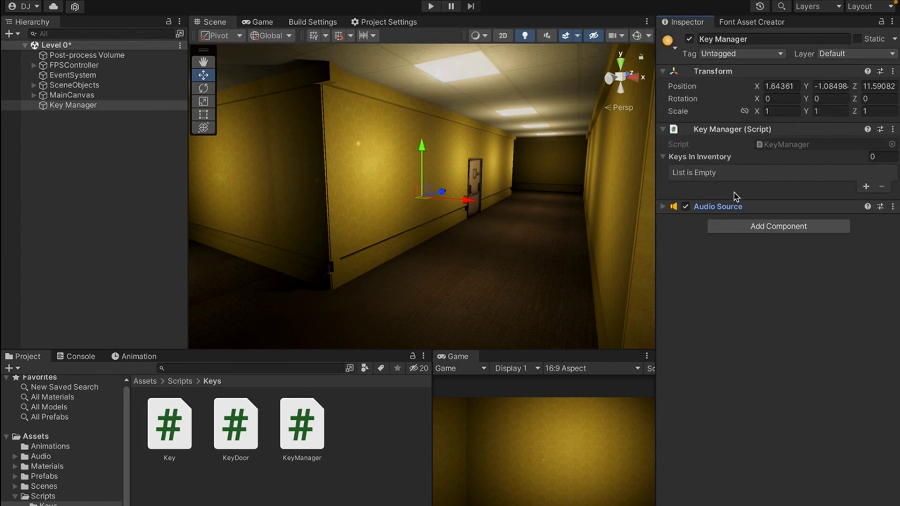